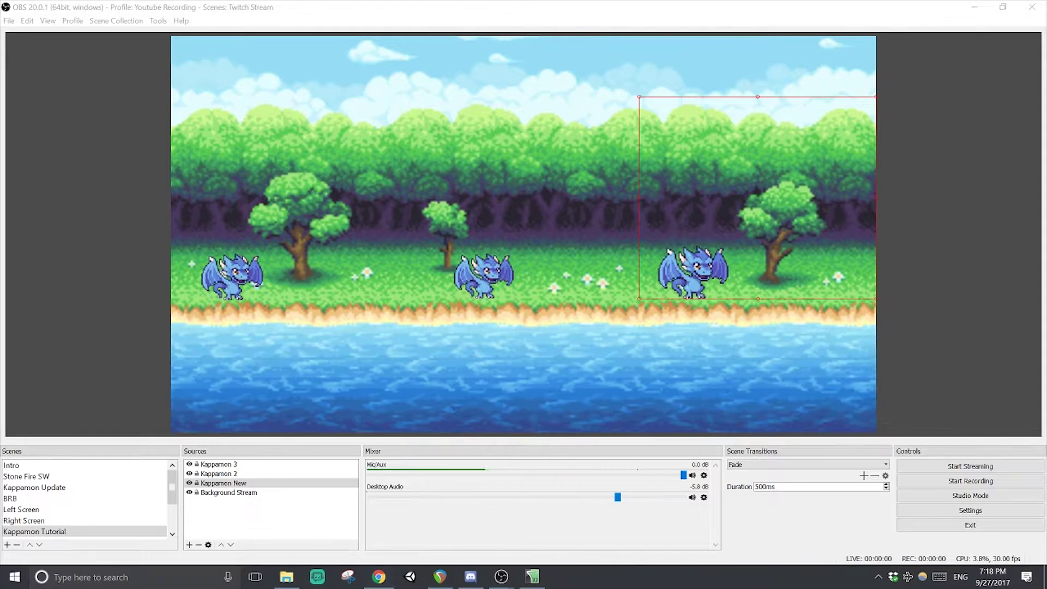
- Select Kappamon 3, Kappamon 2 and Kappamon New in turn to compare their positions in the preview
click(505, 284)
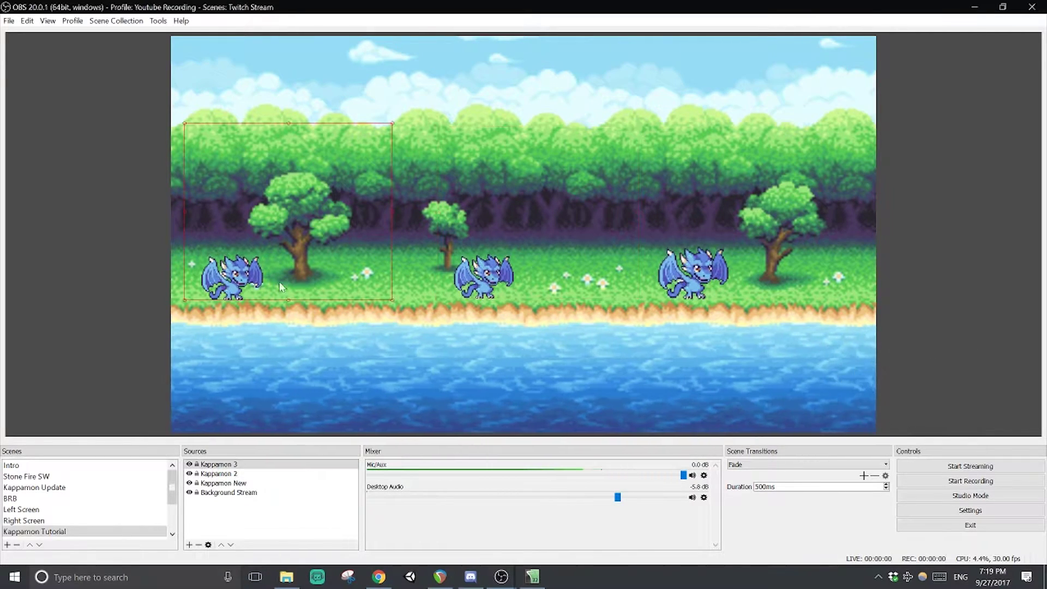
click(483, 278)
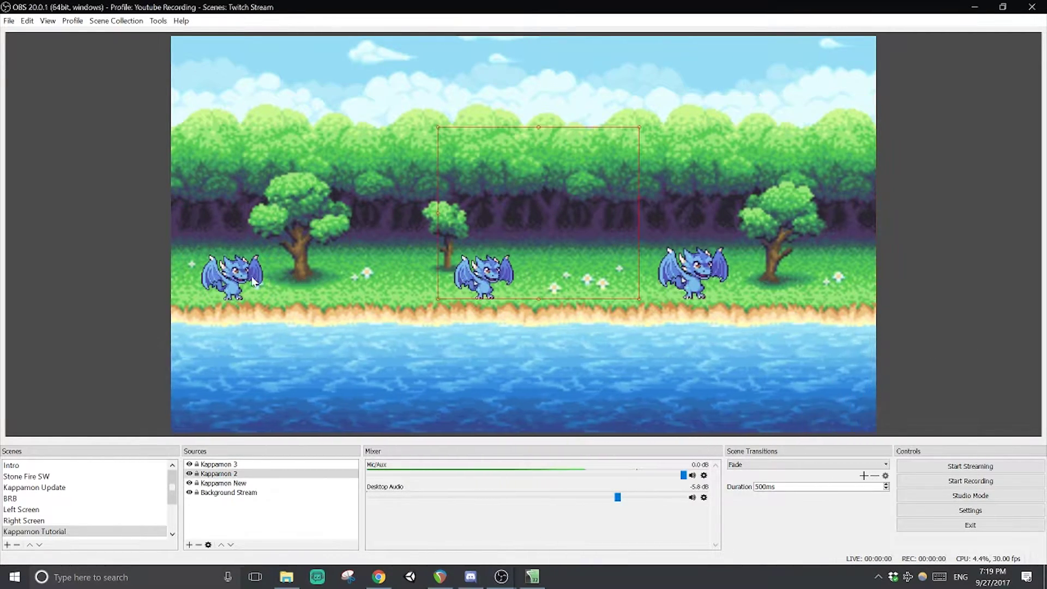
click(246, 280)
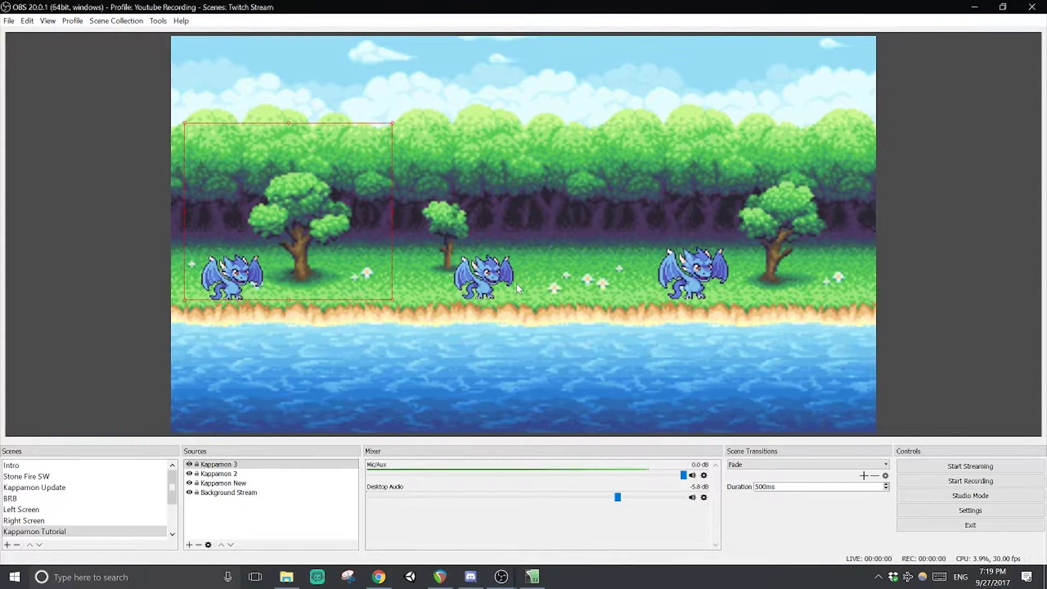
click(692, 273)
click(246, 464)
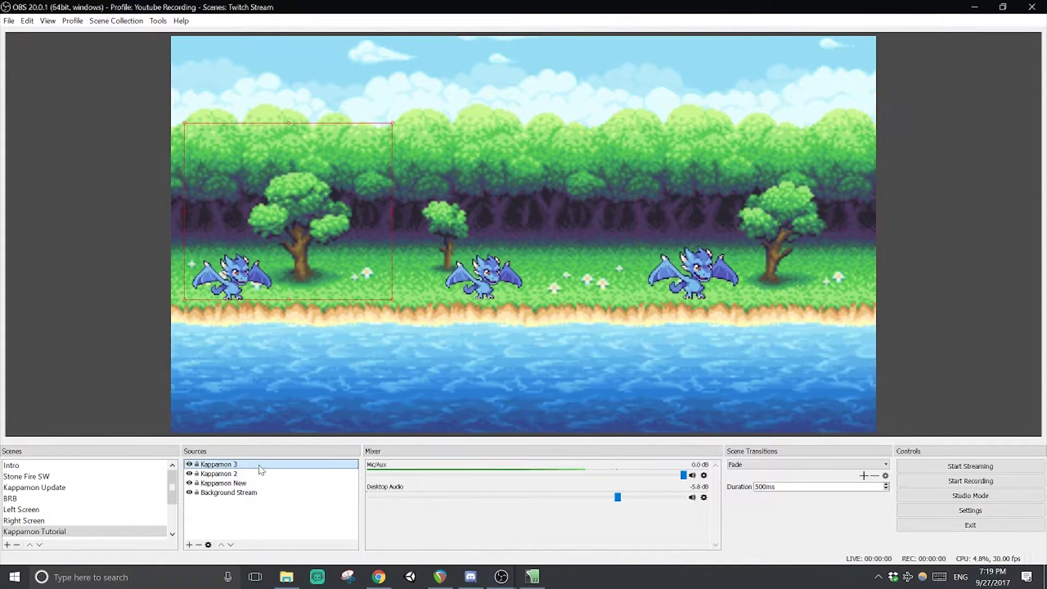
click(257, 473)
click(267, 483)
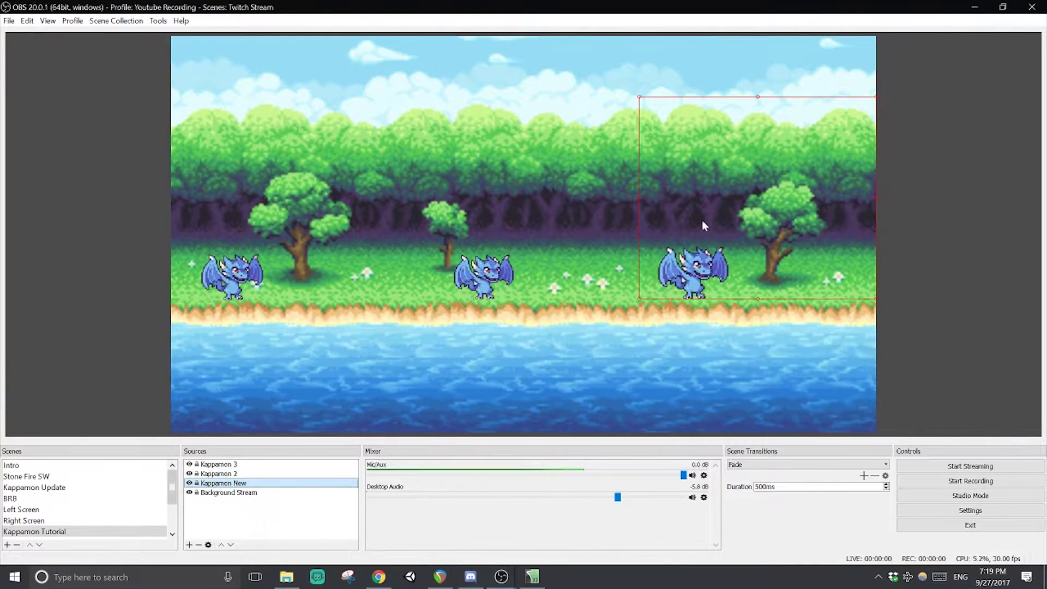
click(708, 184)
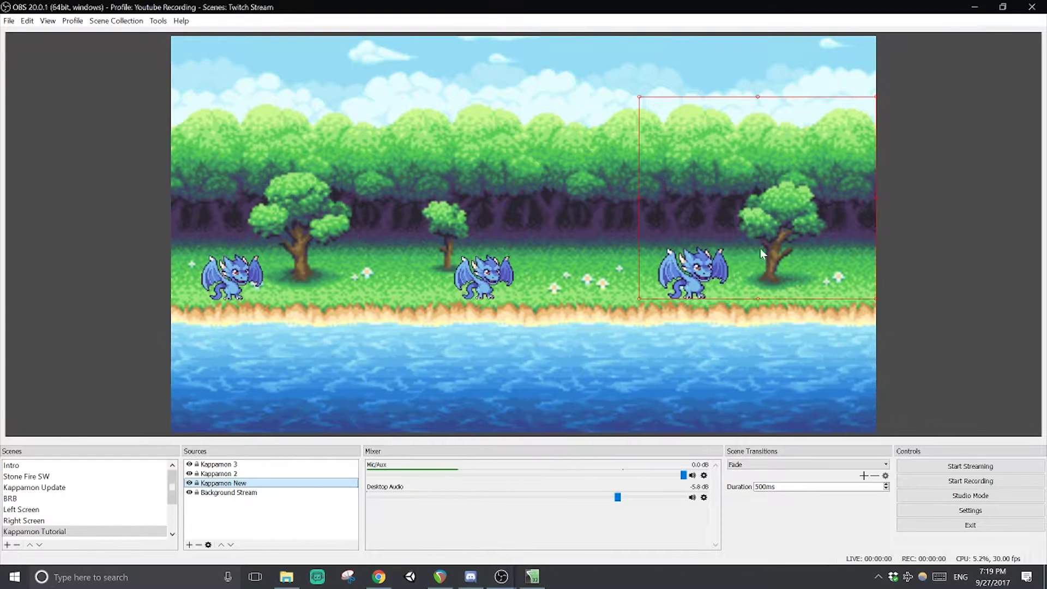
click(467, 288)
click(260, 285)
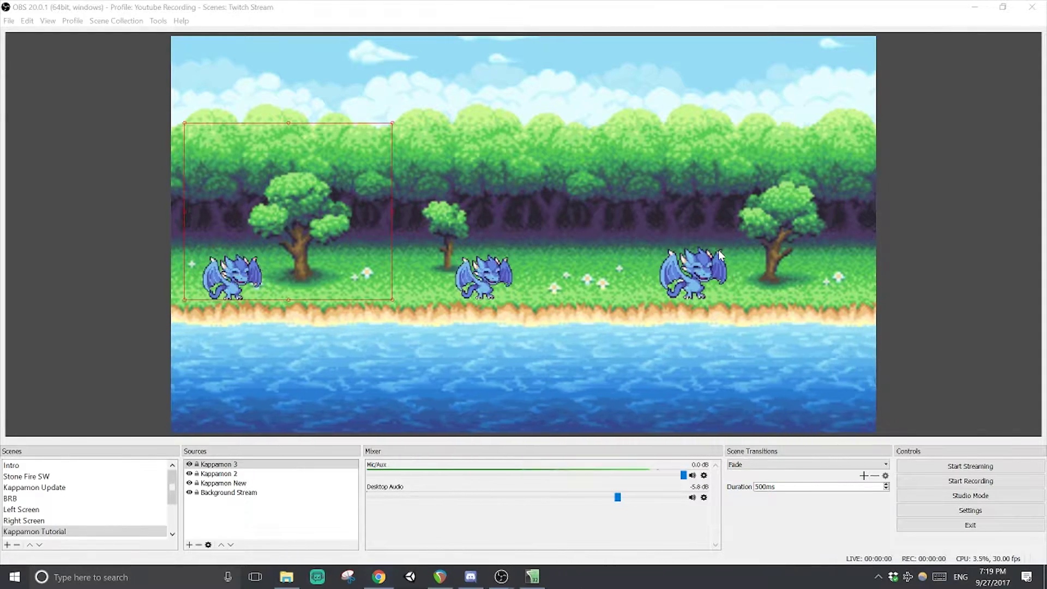
- Open the properties of Kappamon 2, examine the #speech and #speech:before rules in its custom CSS, and close them
click(287, 484)
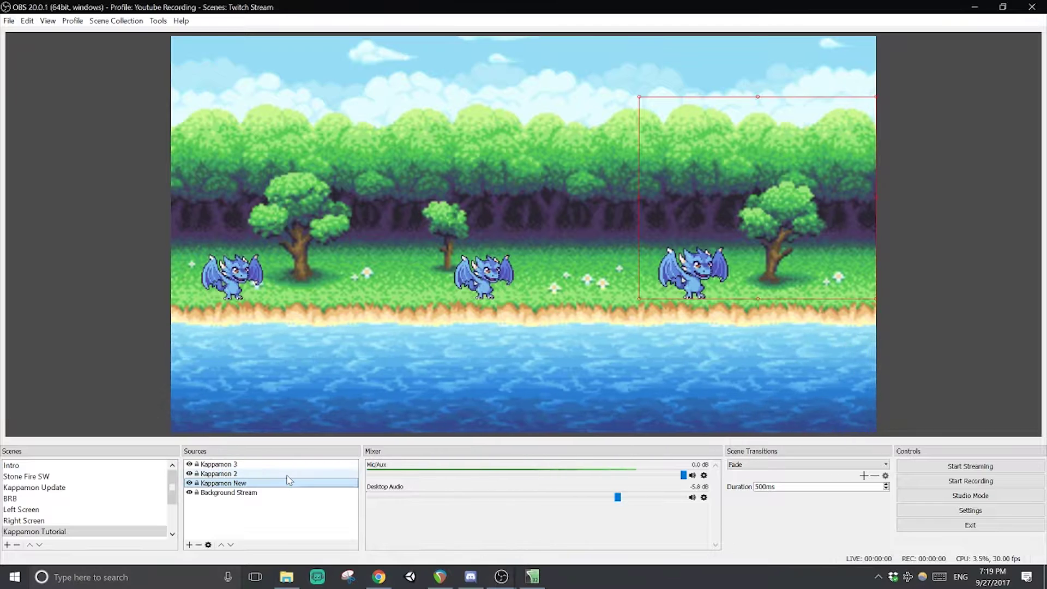
click(287, 475)
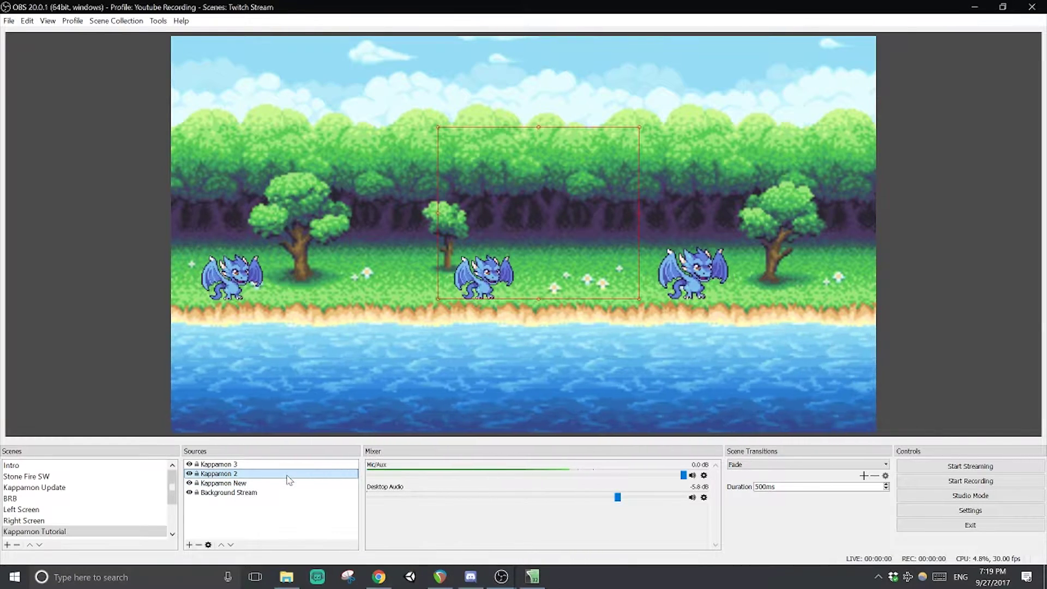
double_click(288, 476)
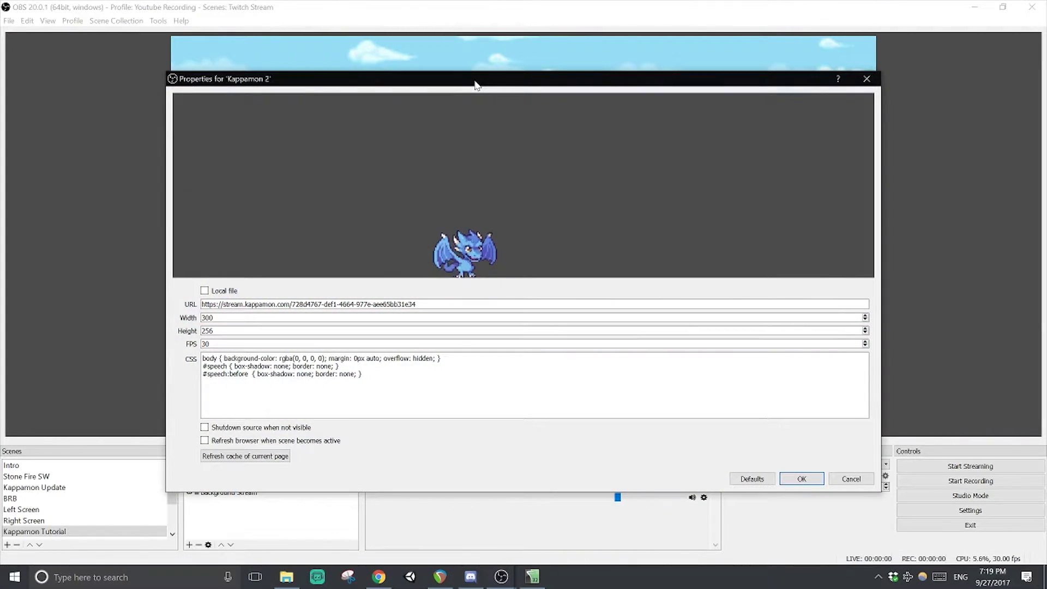
drag(474, 84, 465, 68)
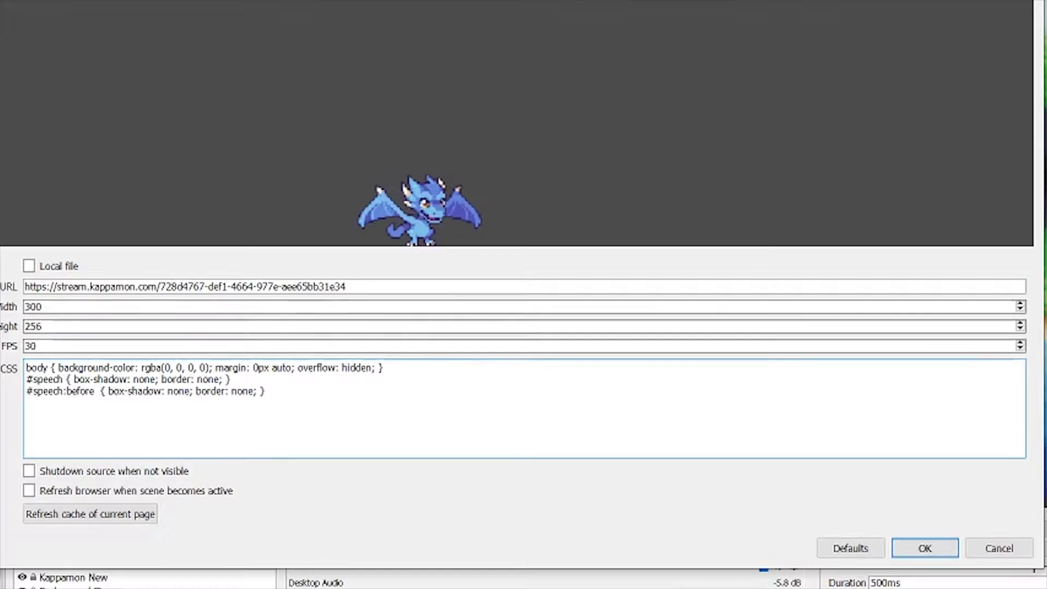
click(352, 359)
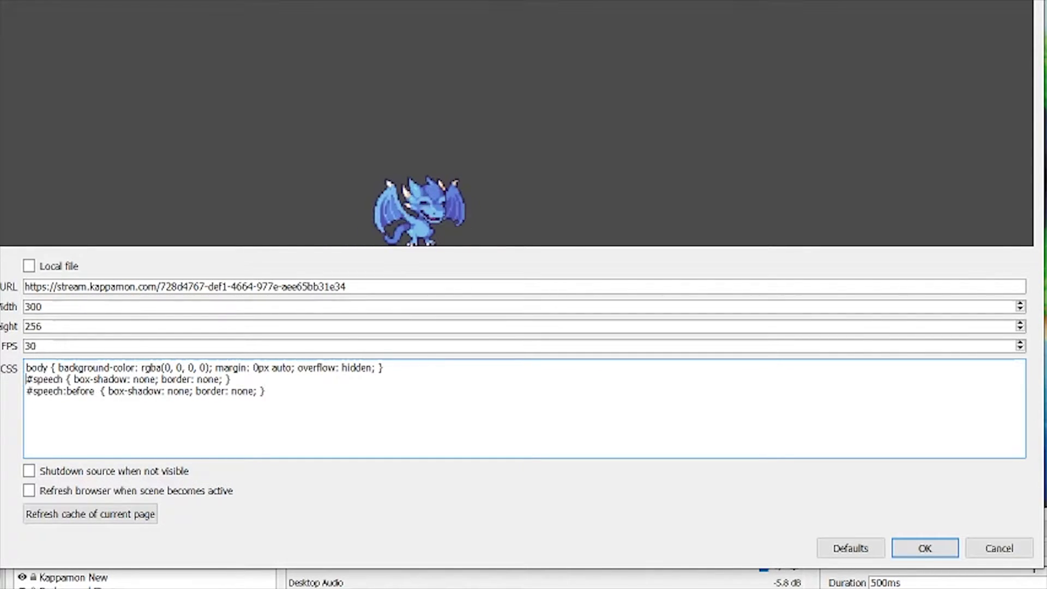
drag(25, 379, 231, 379)
click(231, 379)
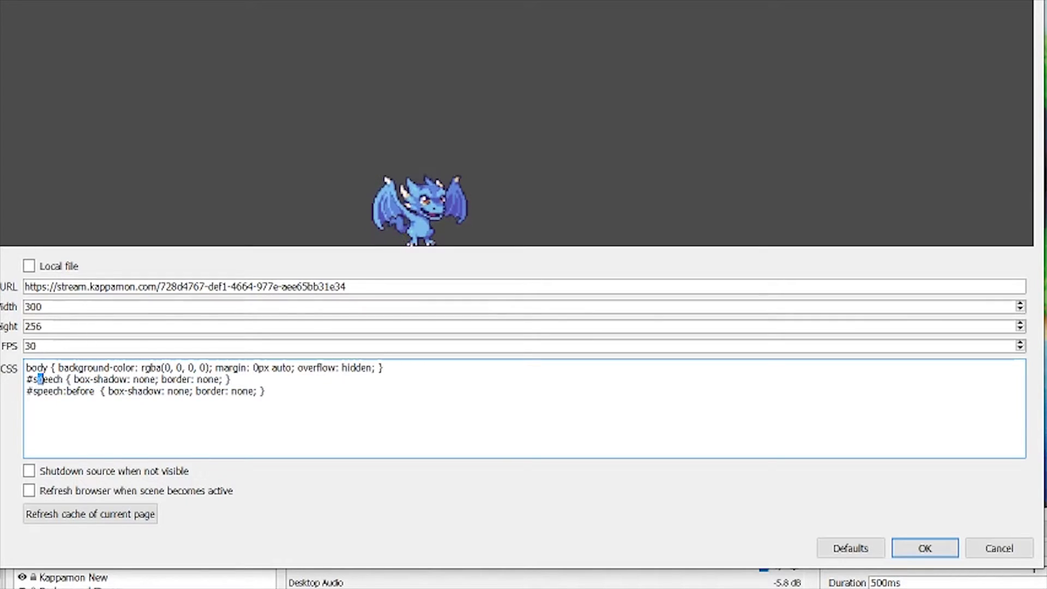
key(shift+Home)
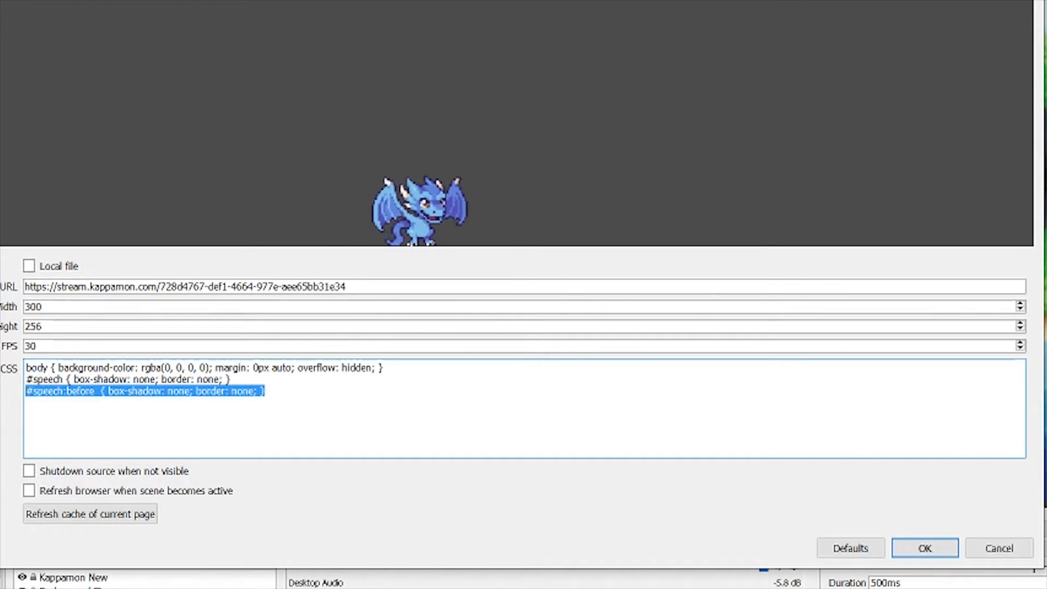
key(End)
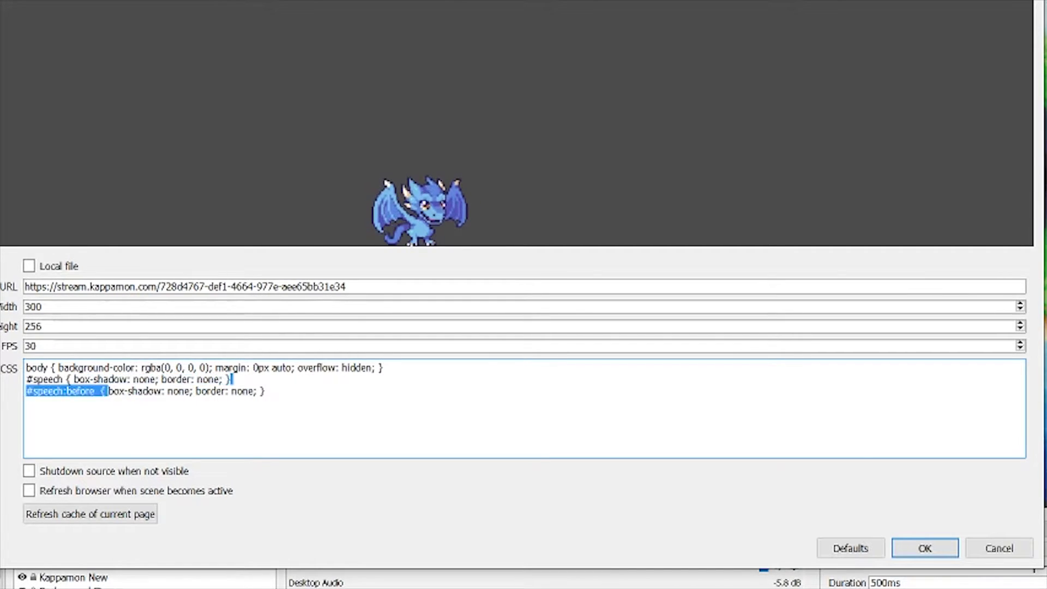
drag(233, 379, 266, 391)
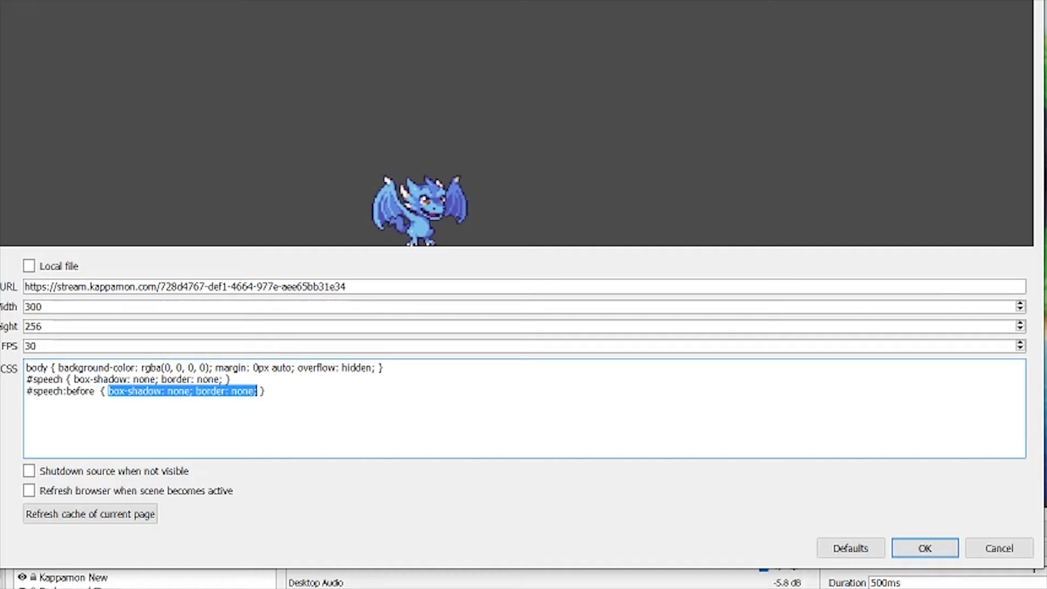
click(919, 547)
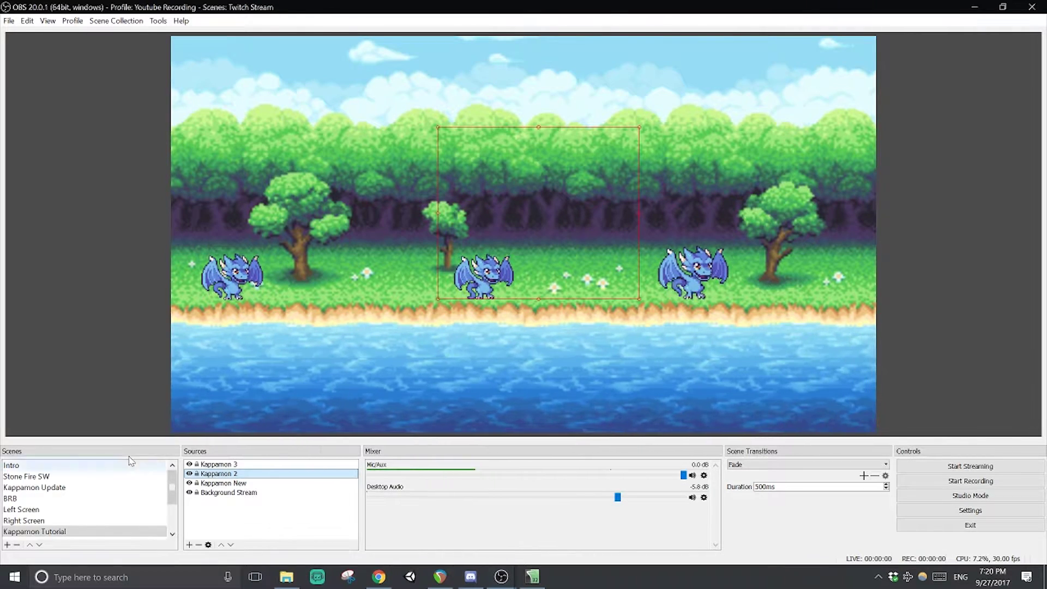
- Set the #speech font-family to open sans and the font-weight to 600 in Kappamon 3's custom CSS
click(270, 464)
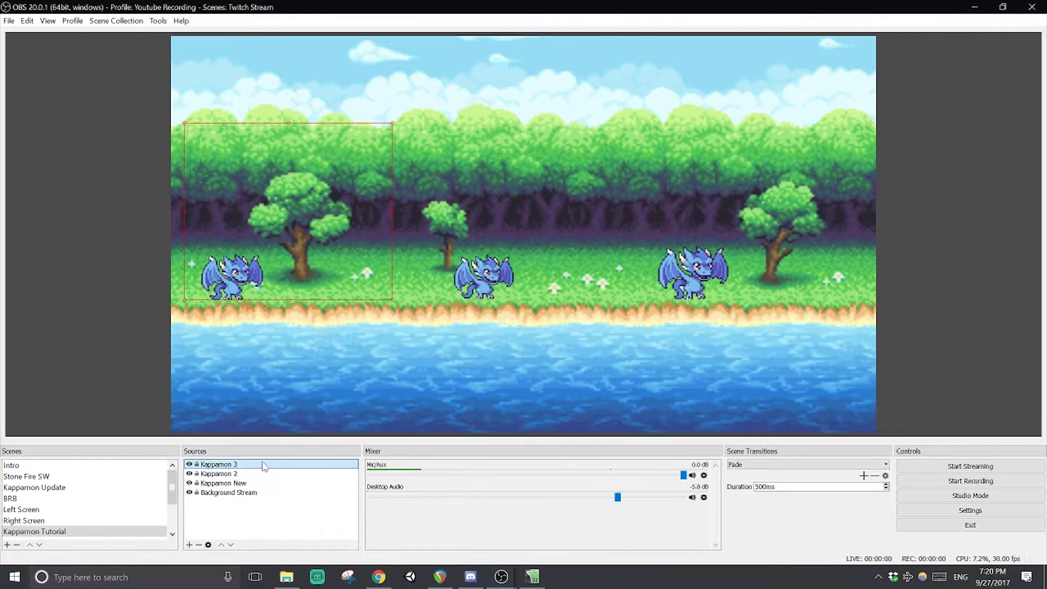
double_click(228, 465)
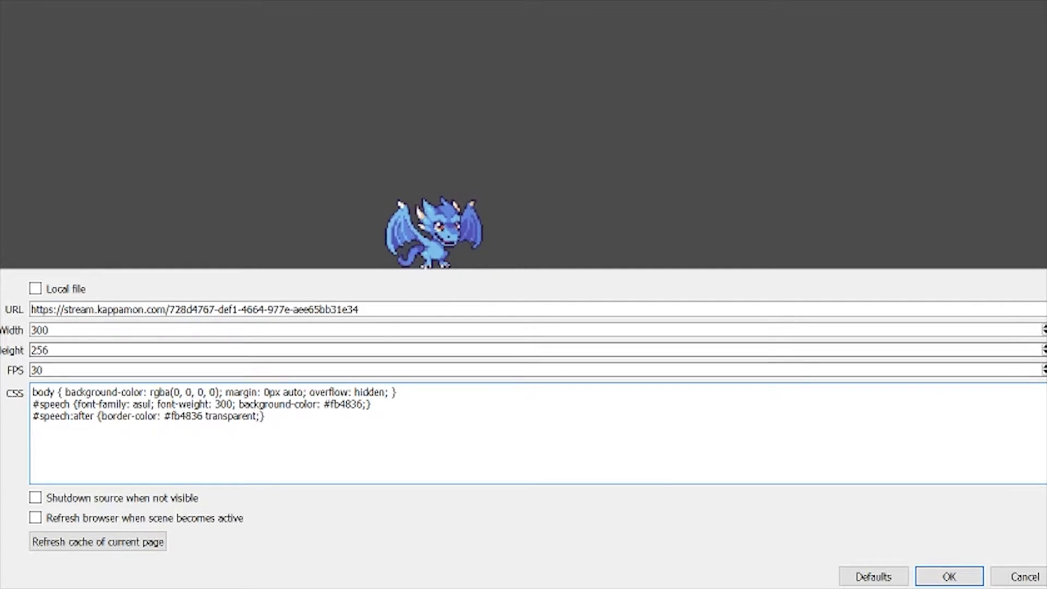
text(l)
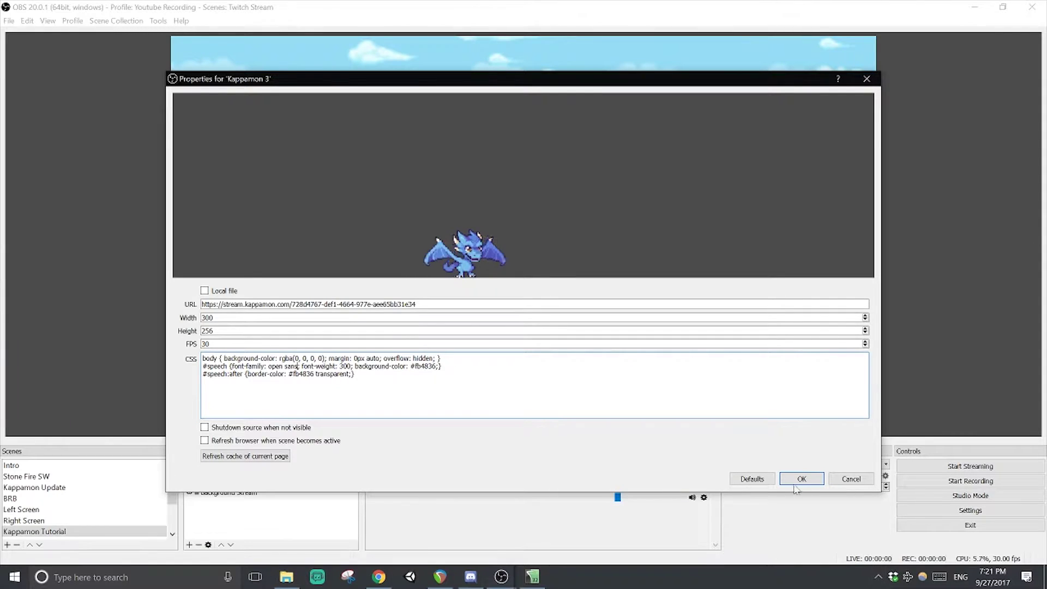
click(950, 576)
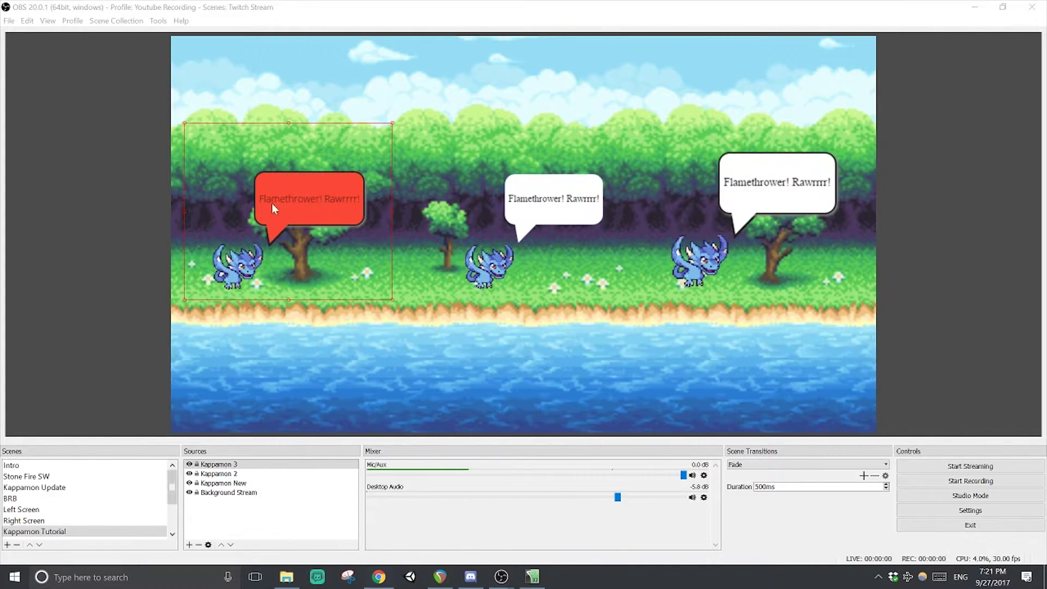
double_click(218, 465)
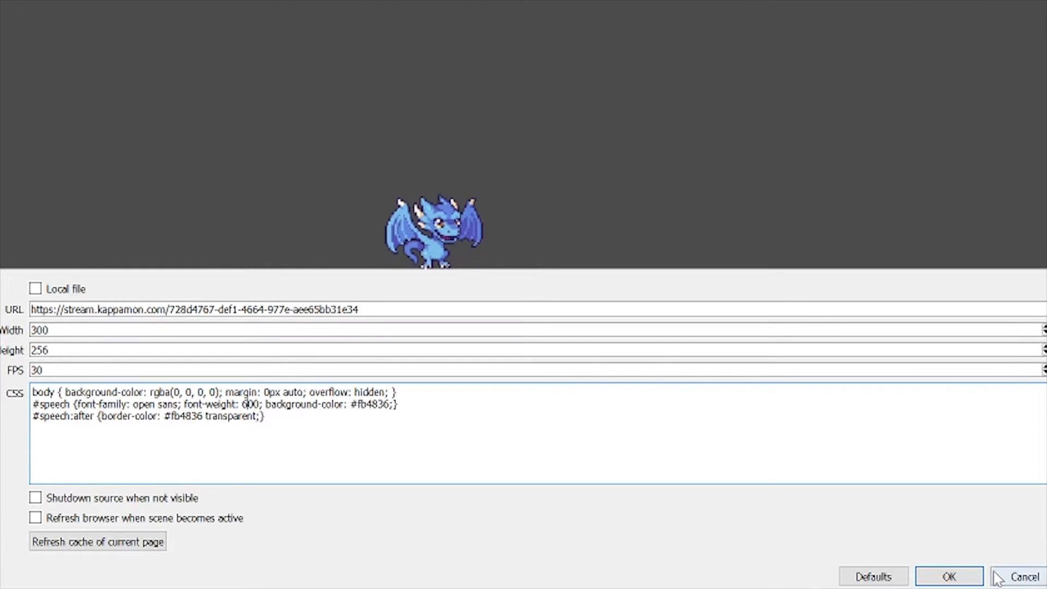
click(949, 576)
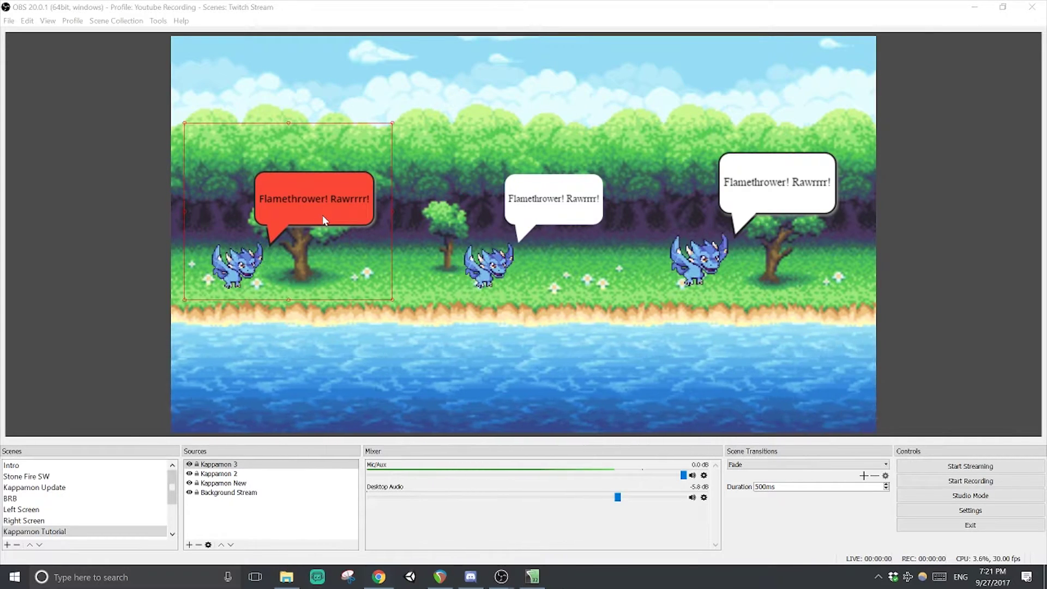
- Change the #speech font-family in Kappamon 3's custom CSS to lato and apply it
double_click(292, 465)
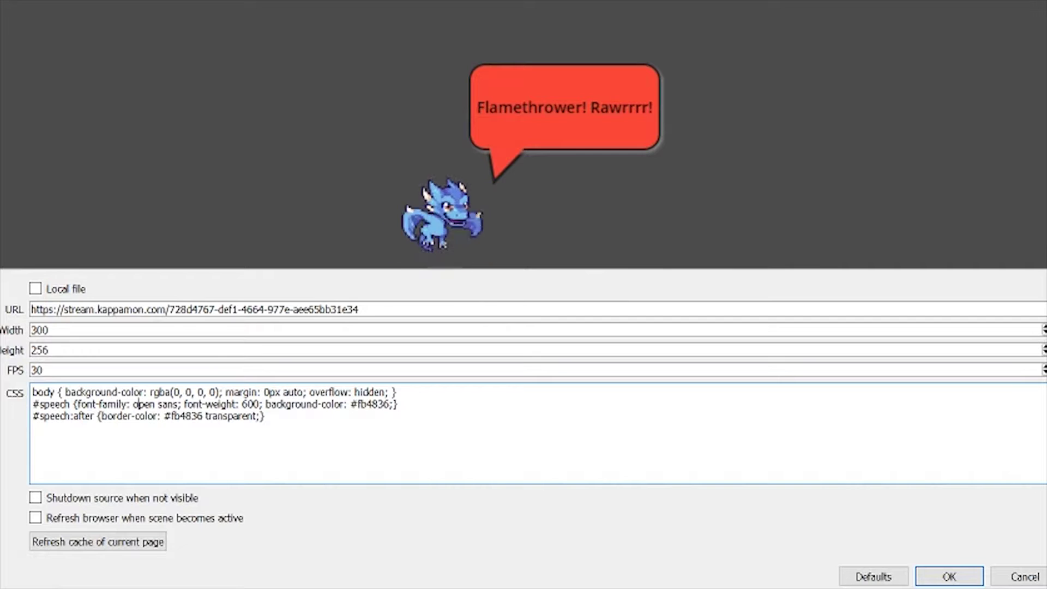
drag(174, 403, 139, 404)
key(BackSpace)
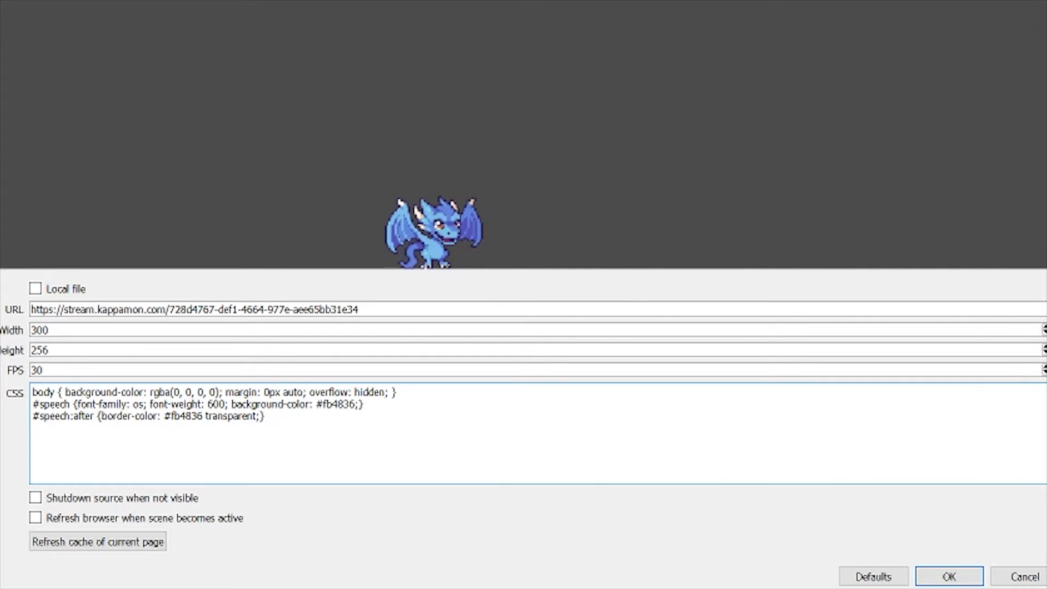
text(lat)
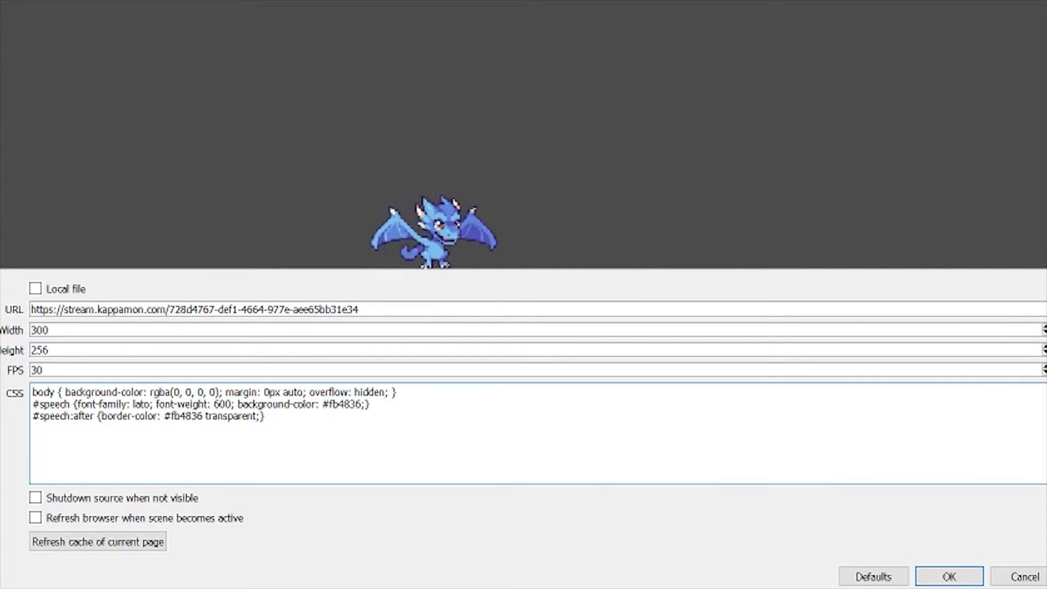
click(949, 577)
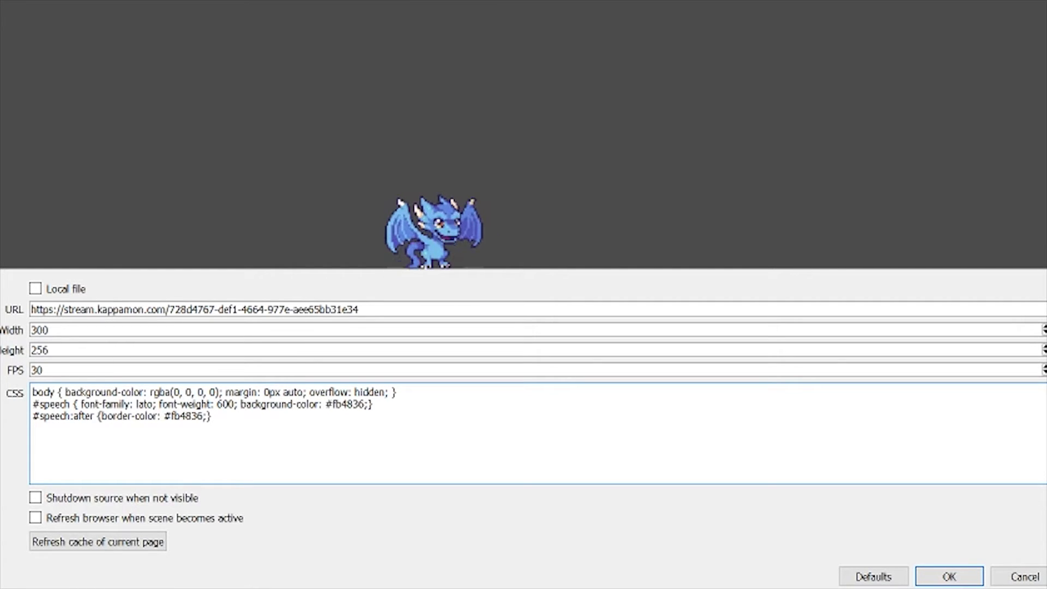
- Set both the #speech background-color and the #speech:after border-color to pink in Kappamon 3's custom CSS
drag(326, 404, 367, 404)
click(363, 404)
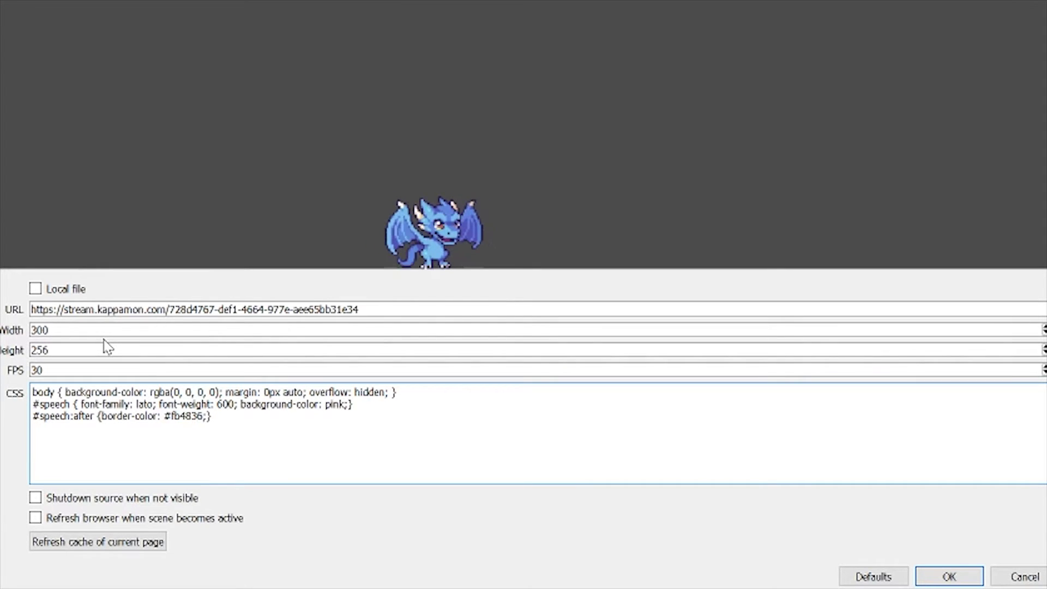
key(BackSpace)
key(BackSpace)
key(BackSpace)
key(BackSpace)
key(BackSpace)
text(pink)
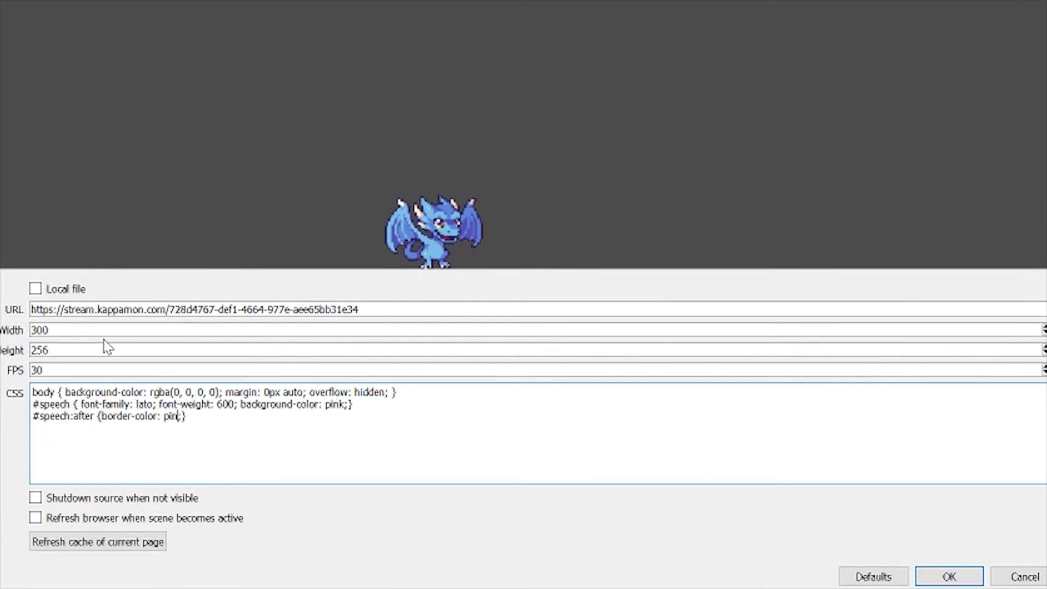
key(End)
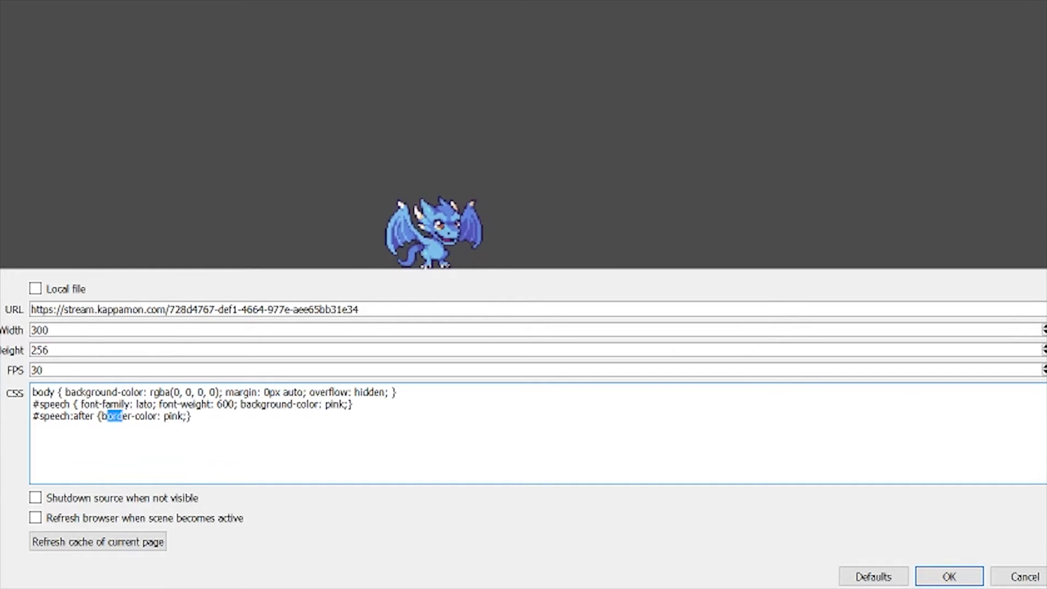
- Try adding transparent after pink in the border-color value of the #speech:after rule
drag(123, 416, 191, 416)
click(191, 416)
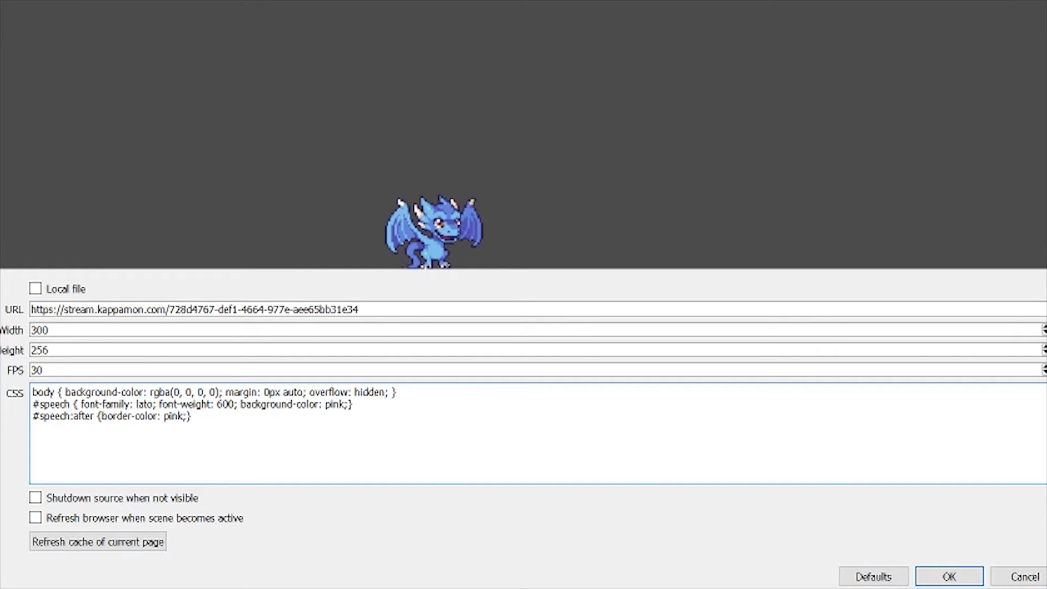
text(trans)
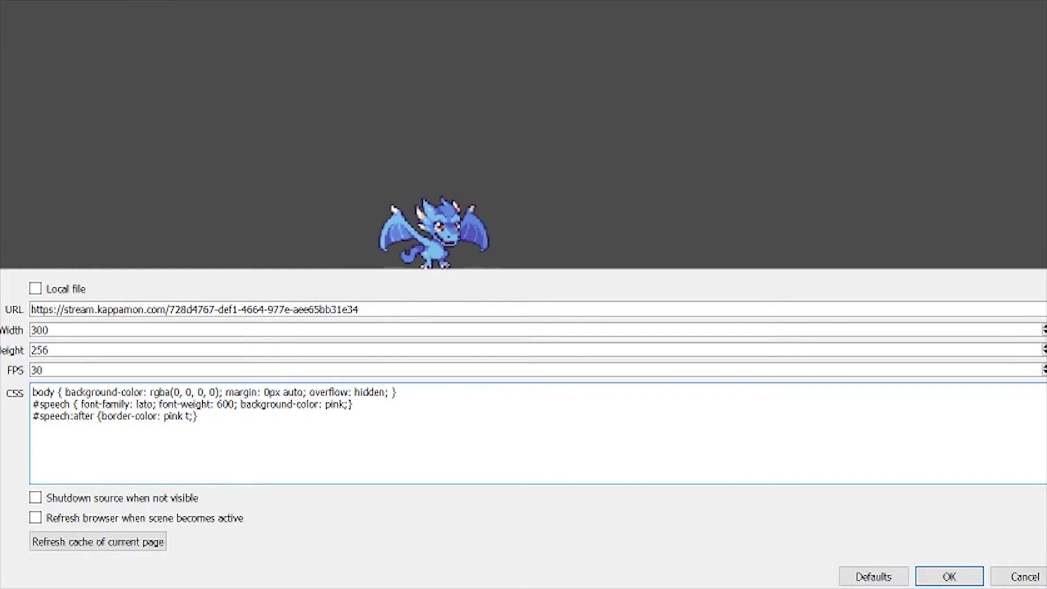
text(parent)
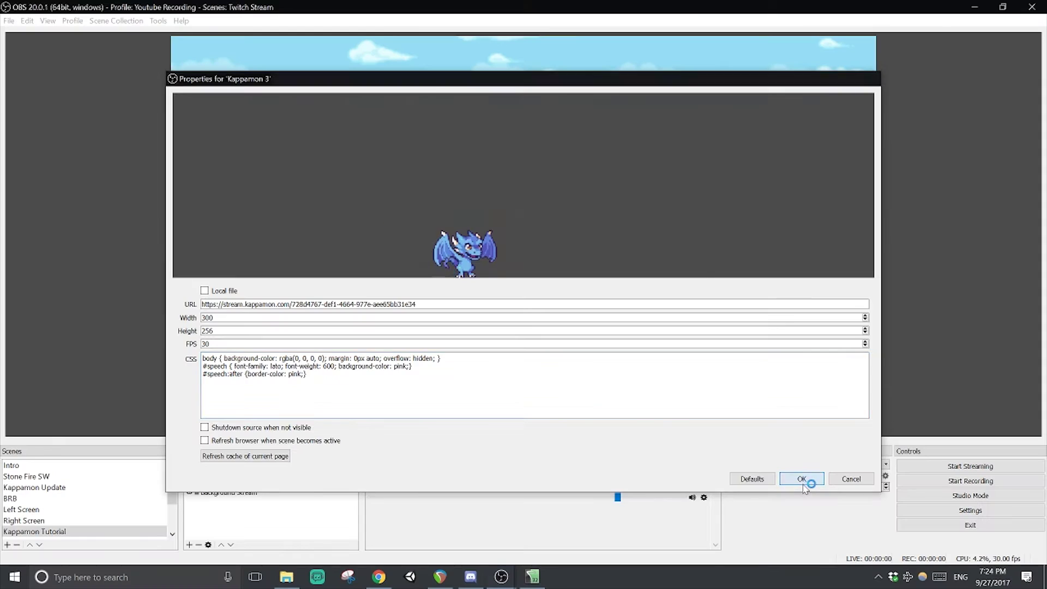
- Set the #speech:after border-color to pink transparent in Kappamon 3's custom CSS and apply it
click(952, 578)
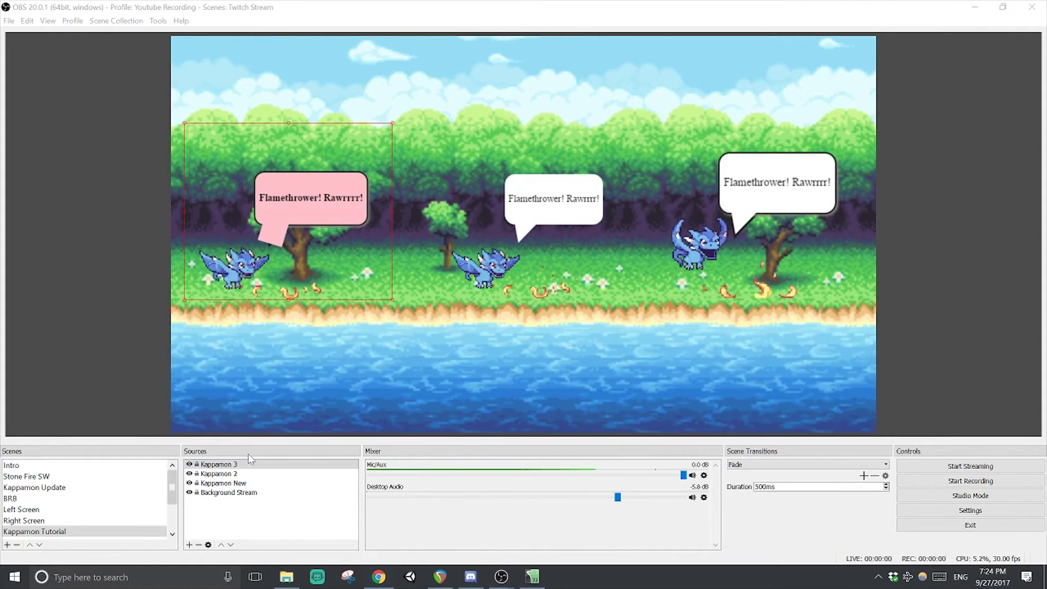
double_click(266, 243)
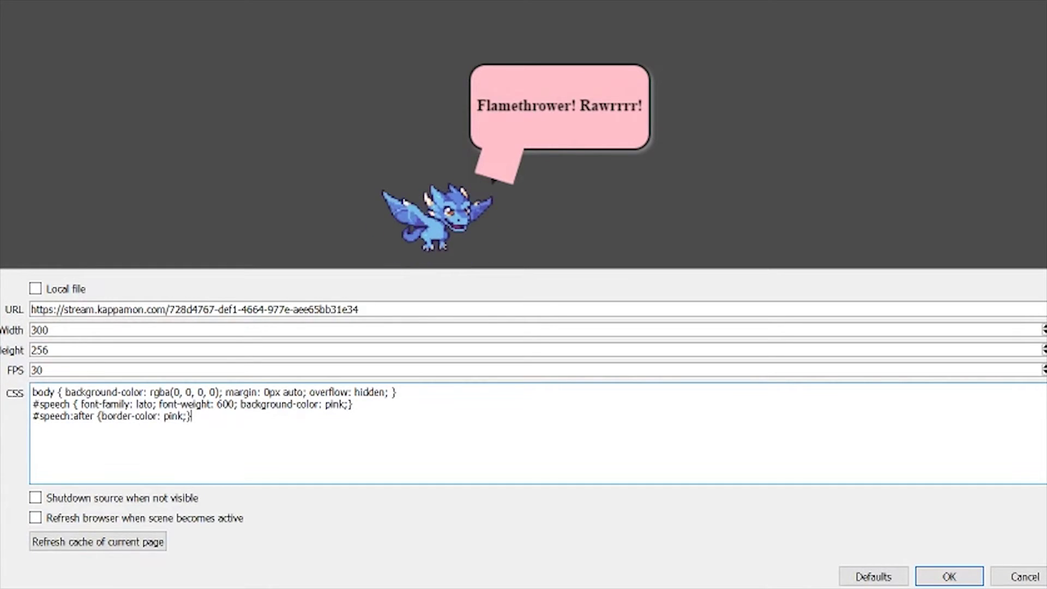
text(transparent)
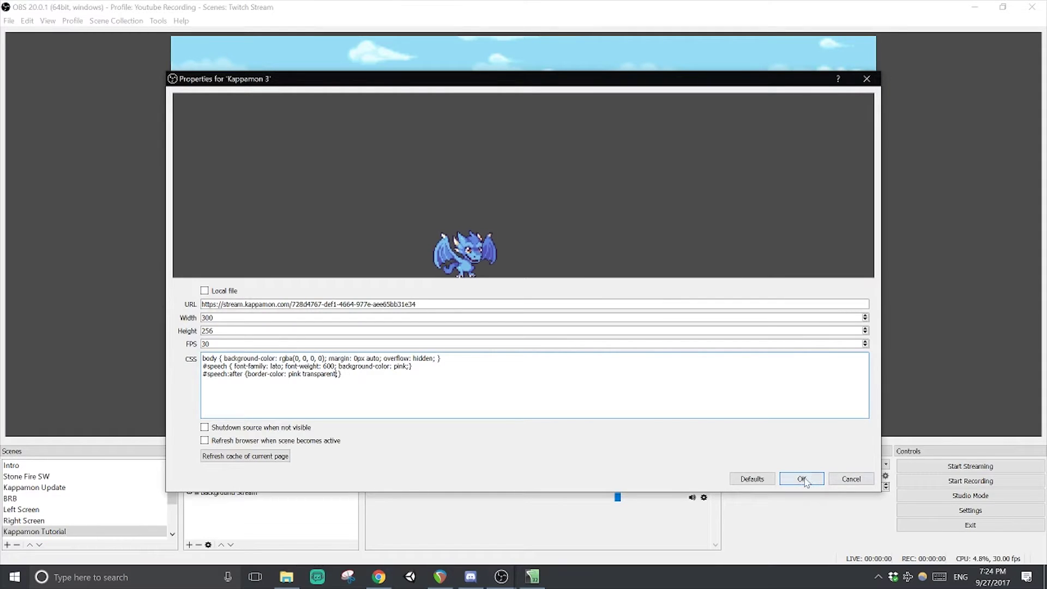
click(801, 478)
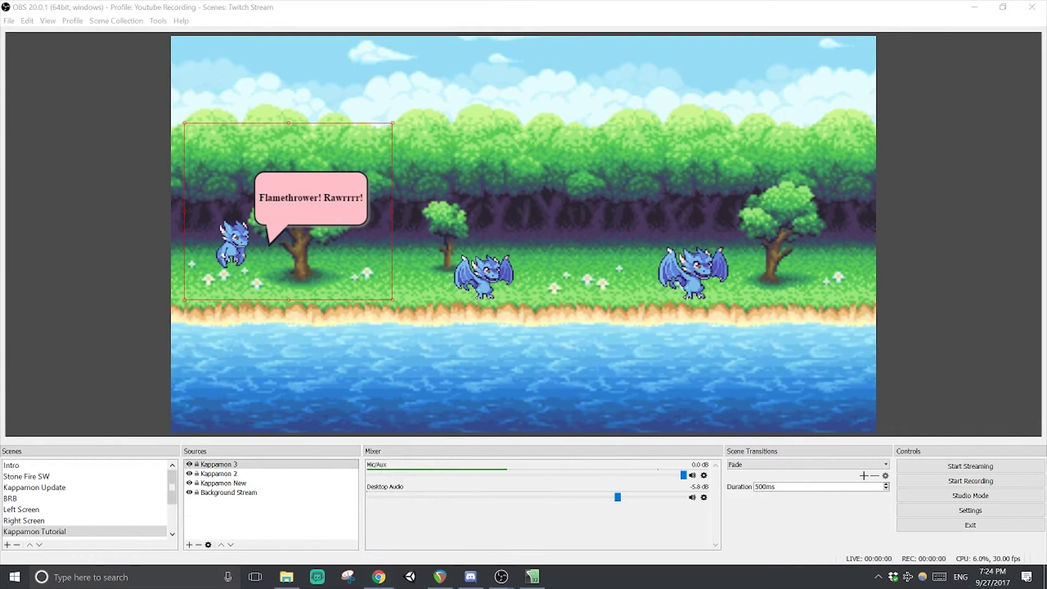
- Add border: none to both the #speech and #speech:after rules in Kappamon 3's custom CSS and apply it
double_click(246, 465)
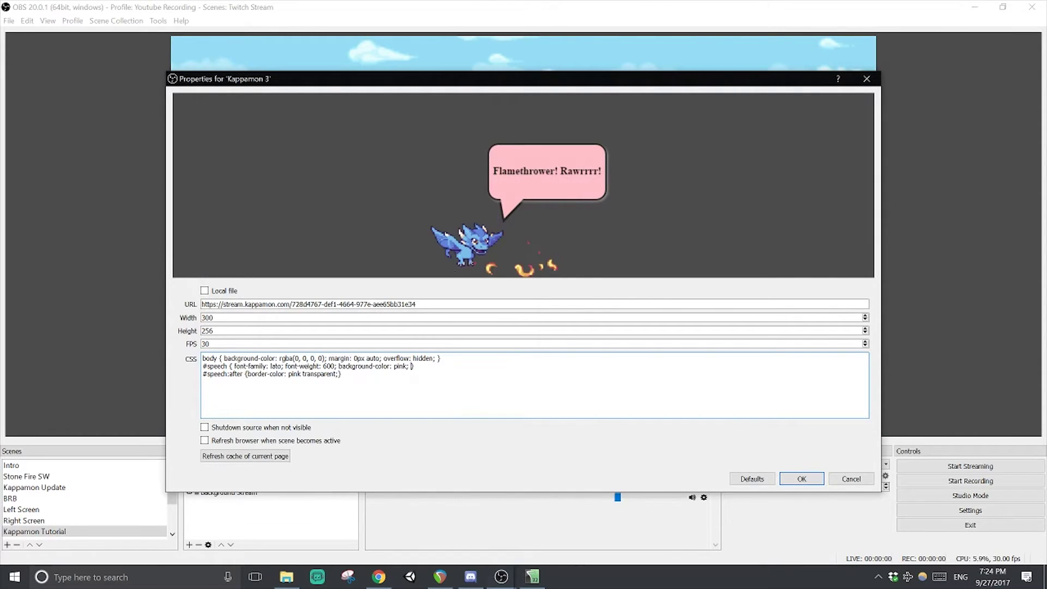
text(border: none)
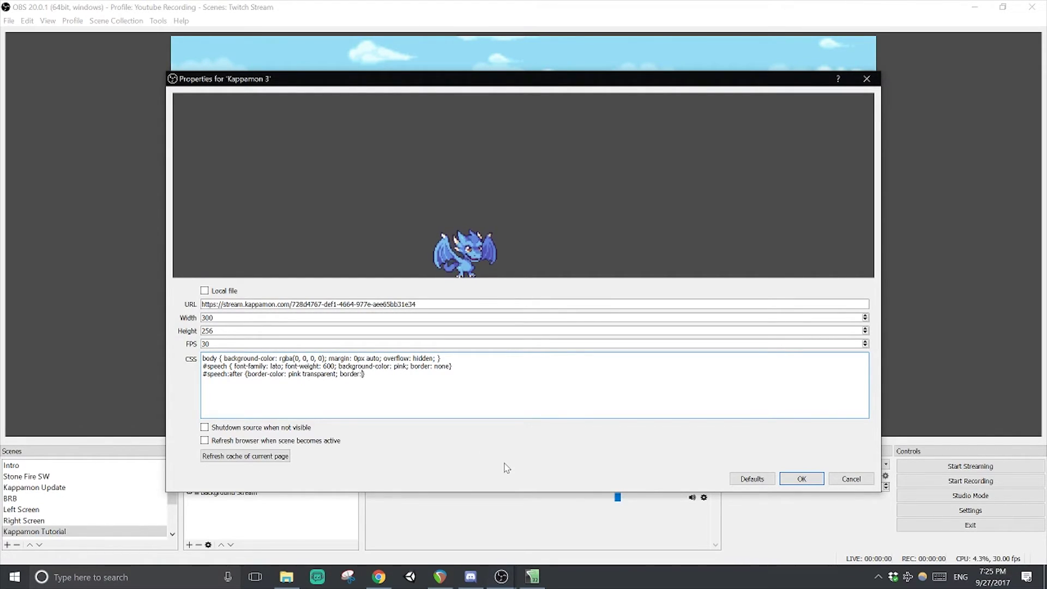
click(801, 478)
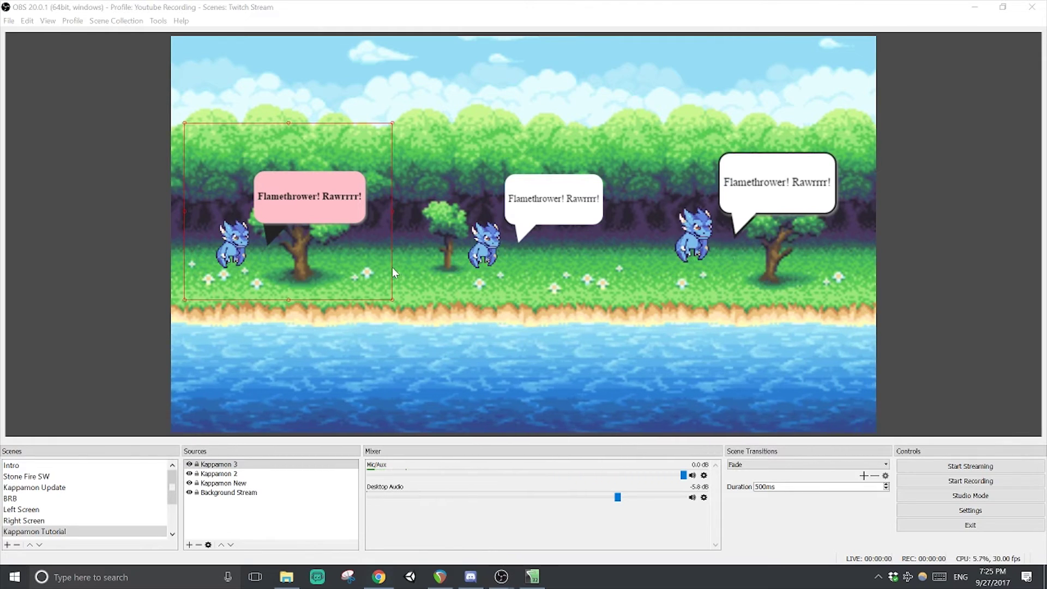
- Add a #speech:before rule with border: none, remove border: none from #speech:after in Kappamon 3's CSS, and apply it
click(232, 465)
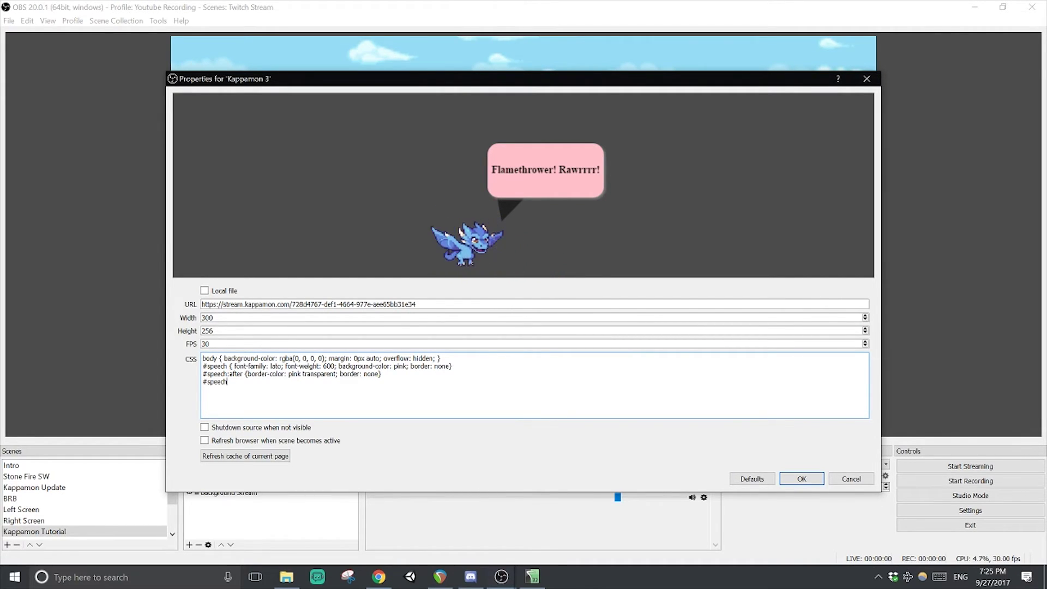
text(:before {border: none)
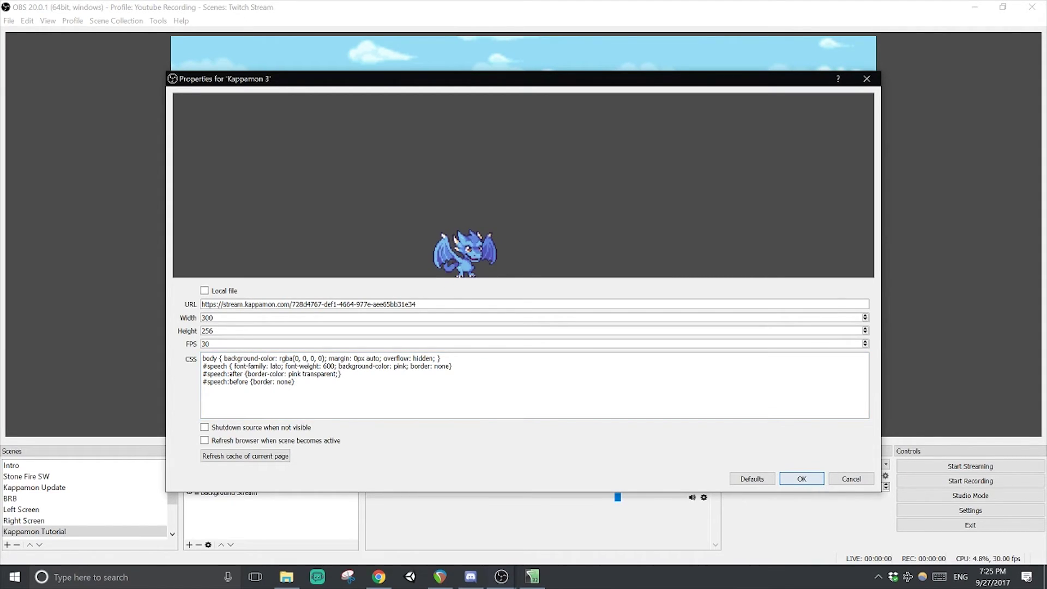
click(802, 478)
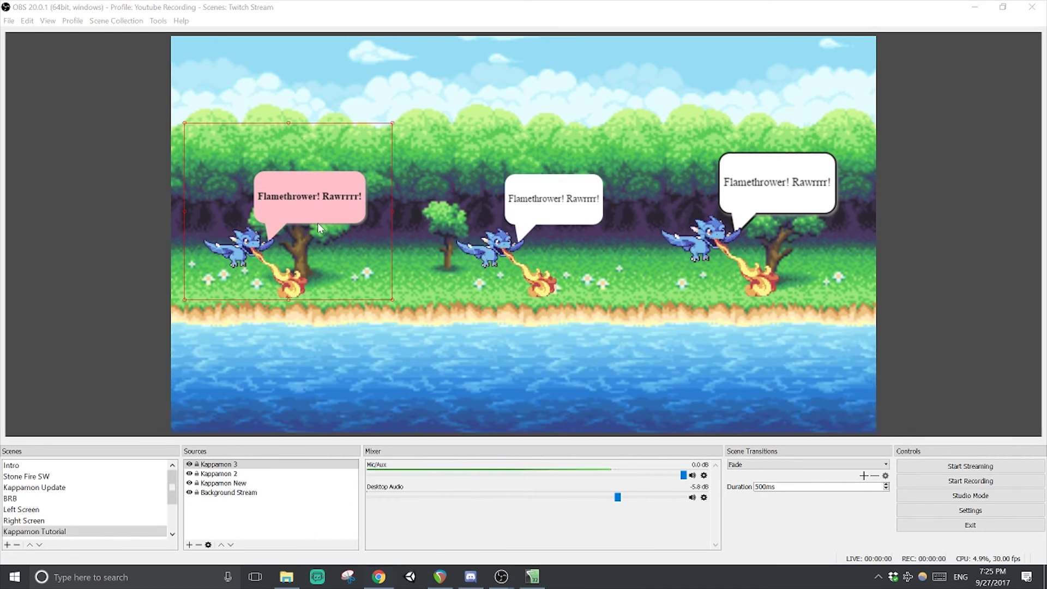
double_click(218, 464)
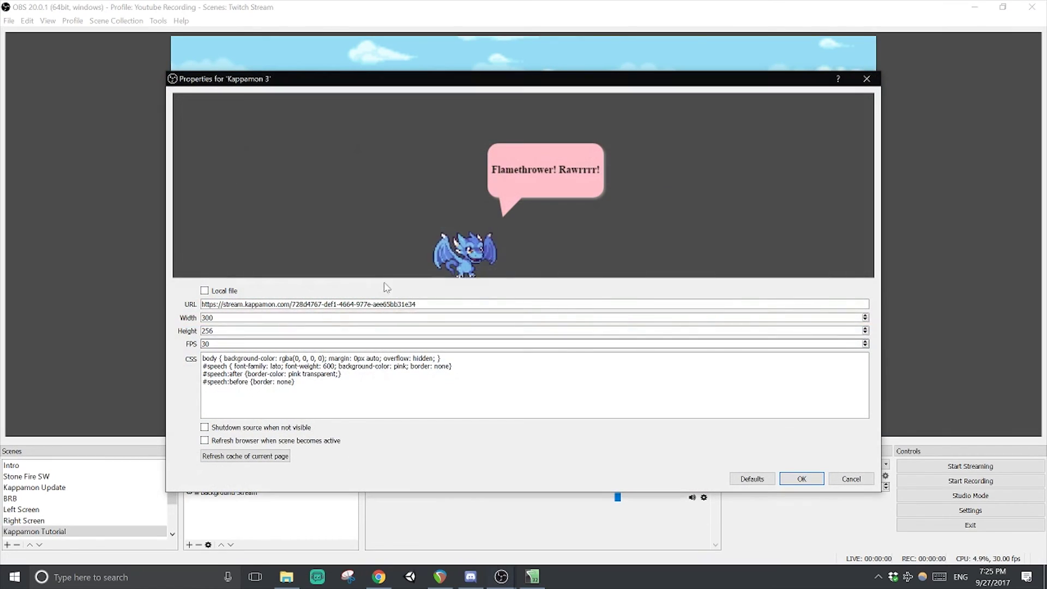
click(281, 366)
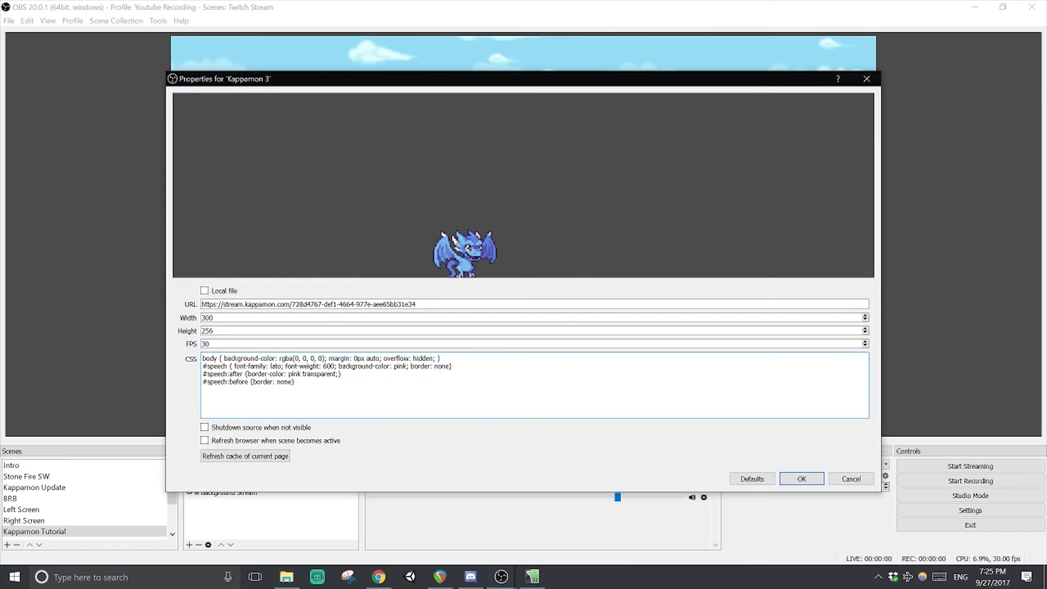
click(807, 481)
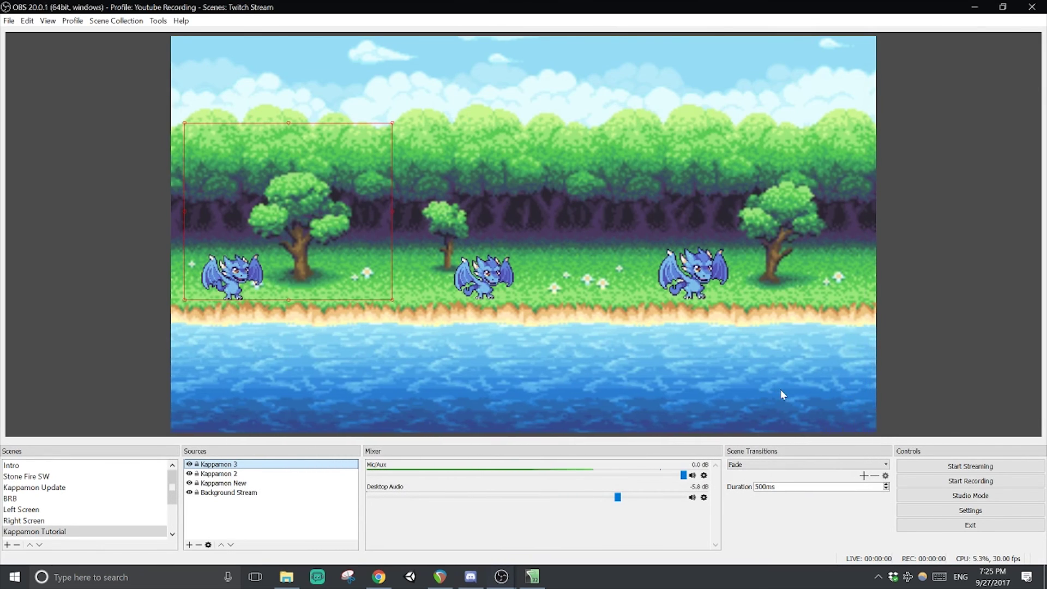